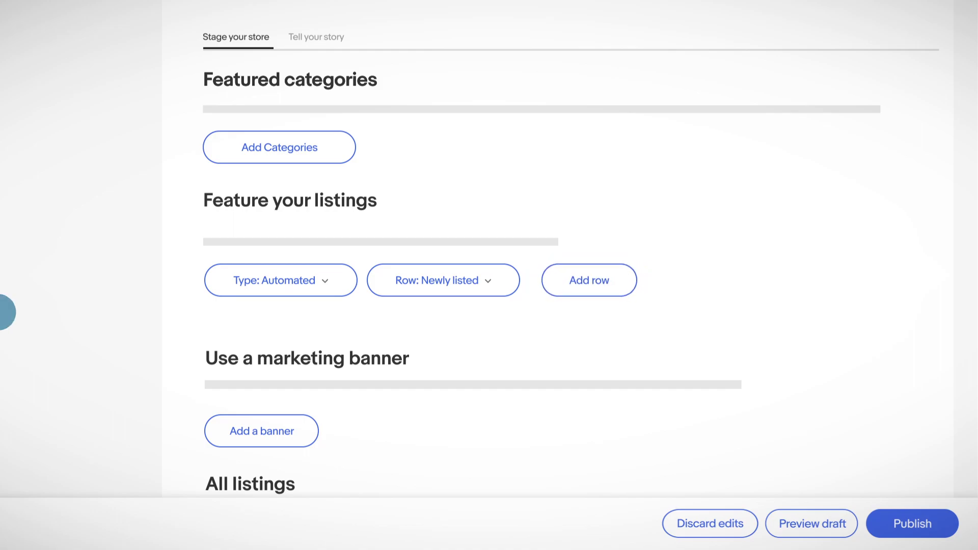
- Set the featured listings Type to Manual, keeping Best sellers as the row name
left_click(325, 282)
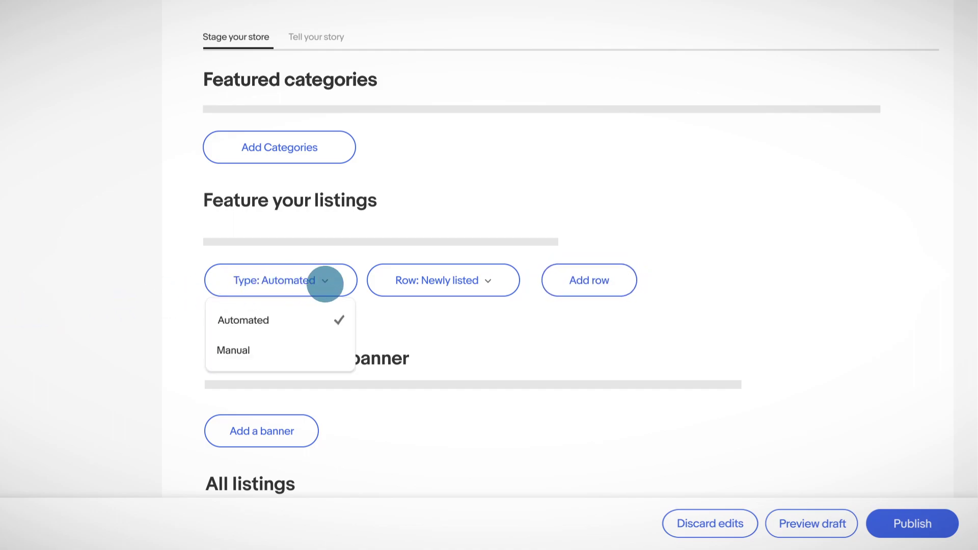
left_click(316, 283)
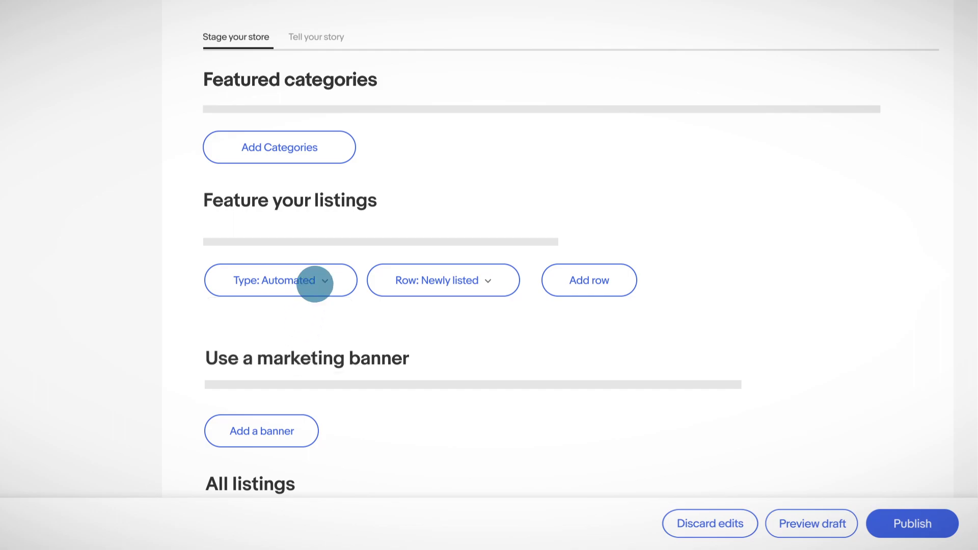
left_click(488, 282)
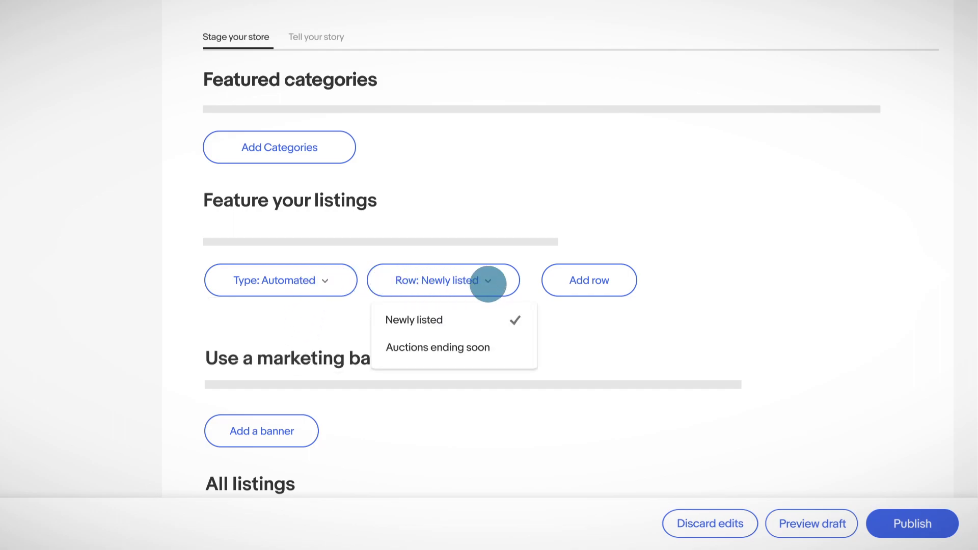
left_click(437, 285)
left_click(328, 289)
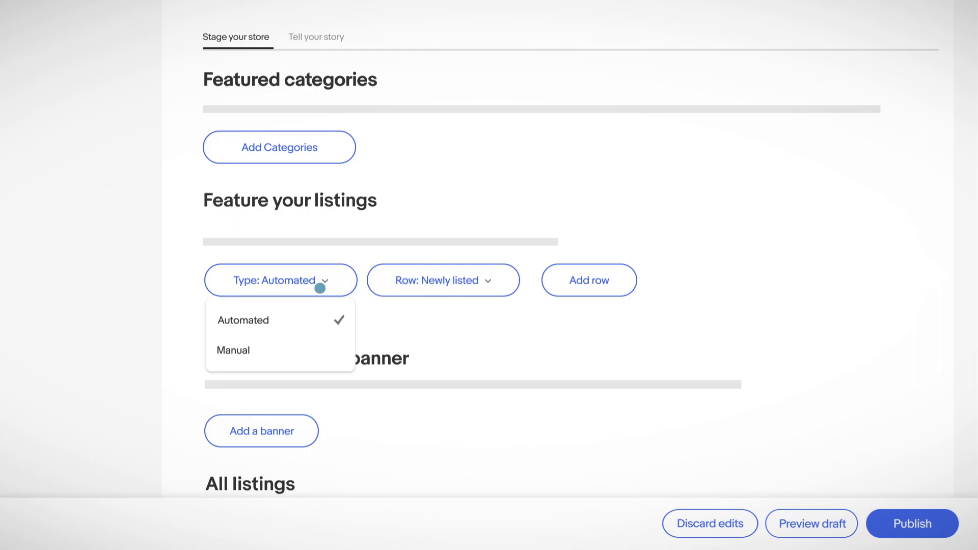
left_click(289, 359)
left_click(486, 287)
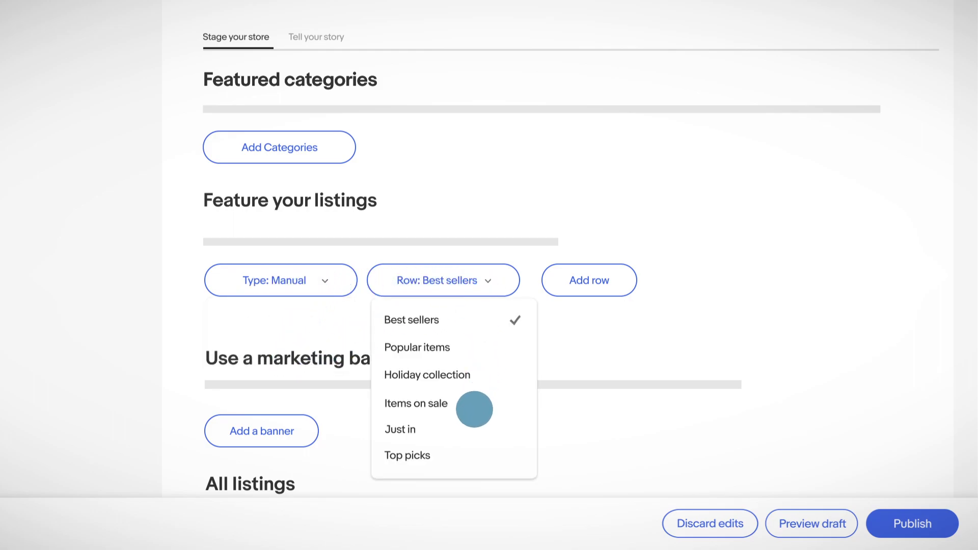
left_click(488, 287)
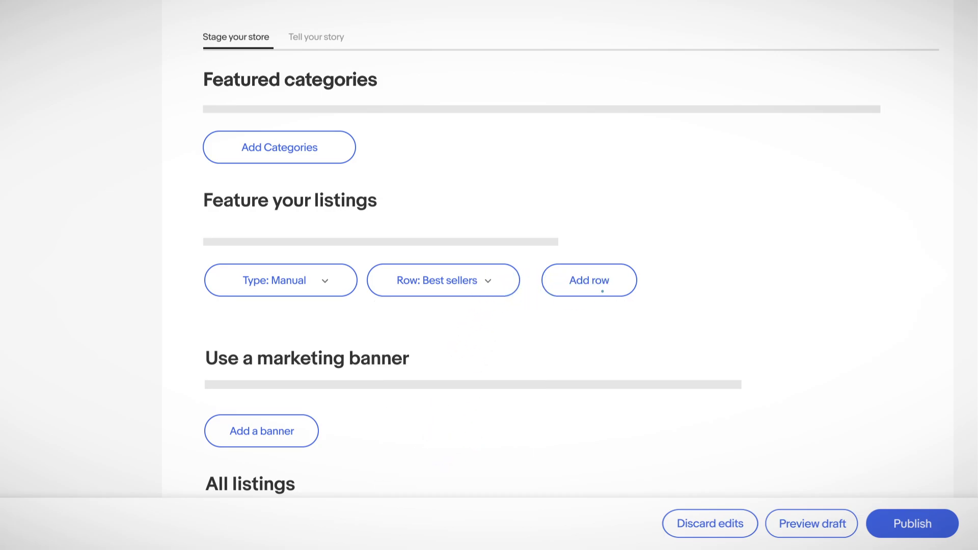
- Add the Best sellers row and place the game controller listing in its first slot
left_click(590, 280)
left_click(267, 334)
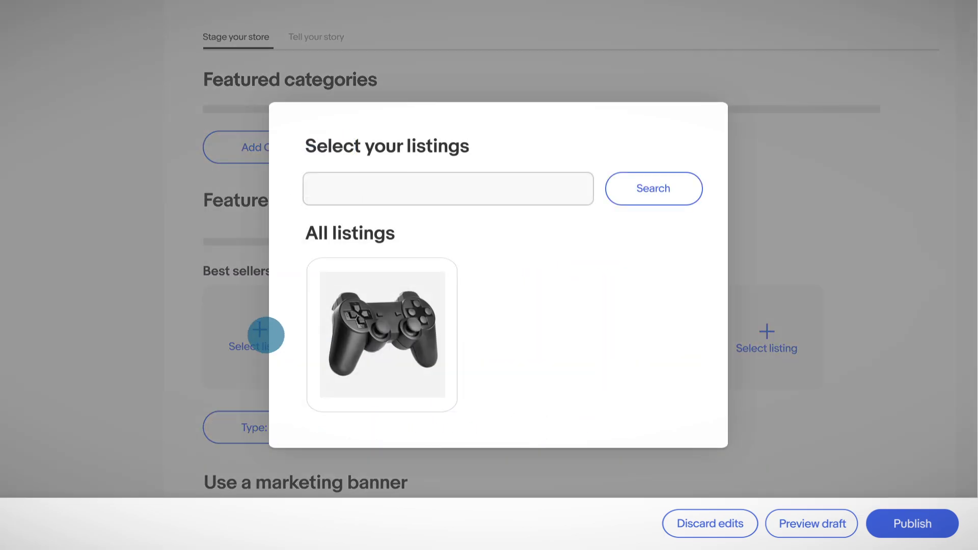
left_click(388, 344)
left_click(422, 348)
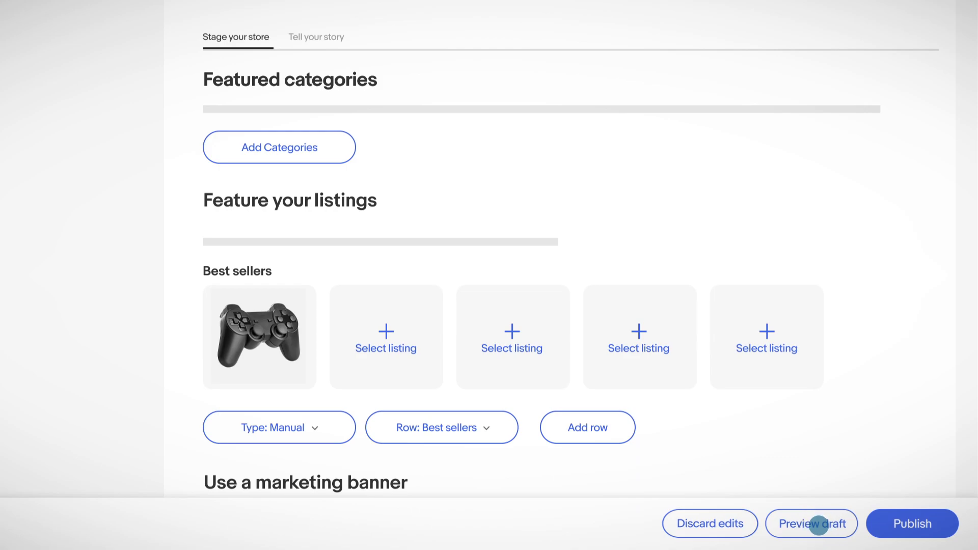
- Preview the store draft in mobile view, then publish it
left_click(819, 525)
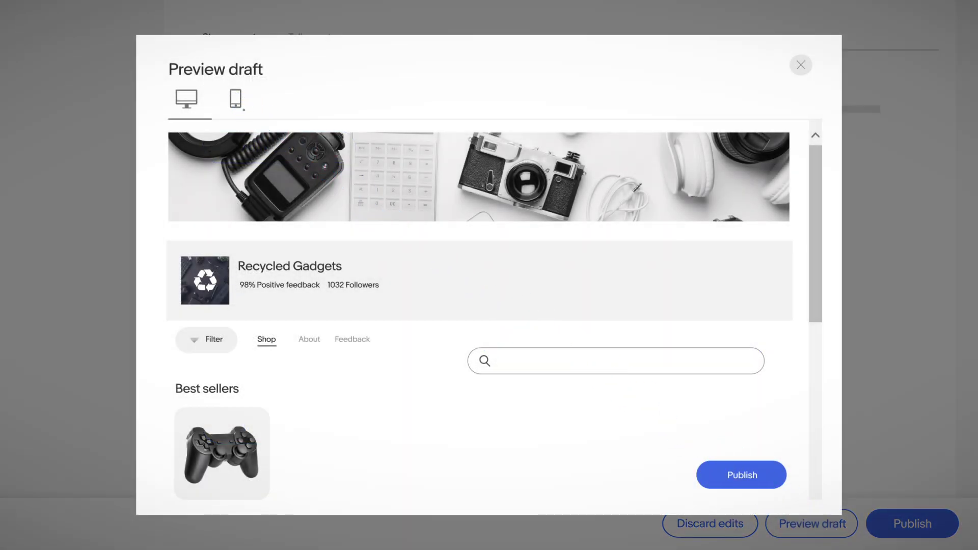
left_click(236, 99)
left_click(753, 476)
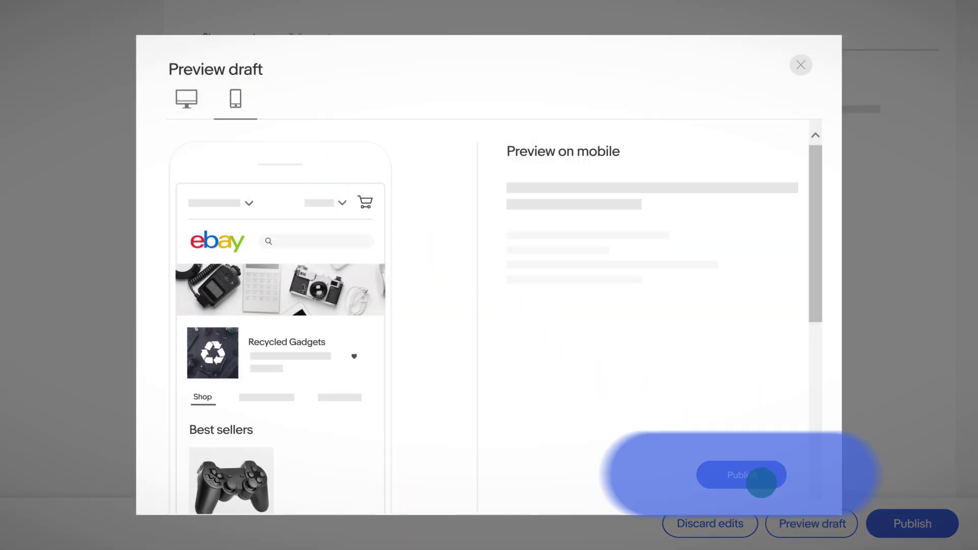